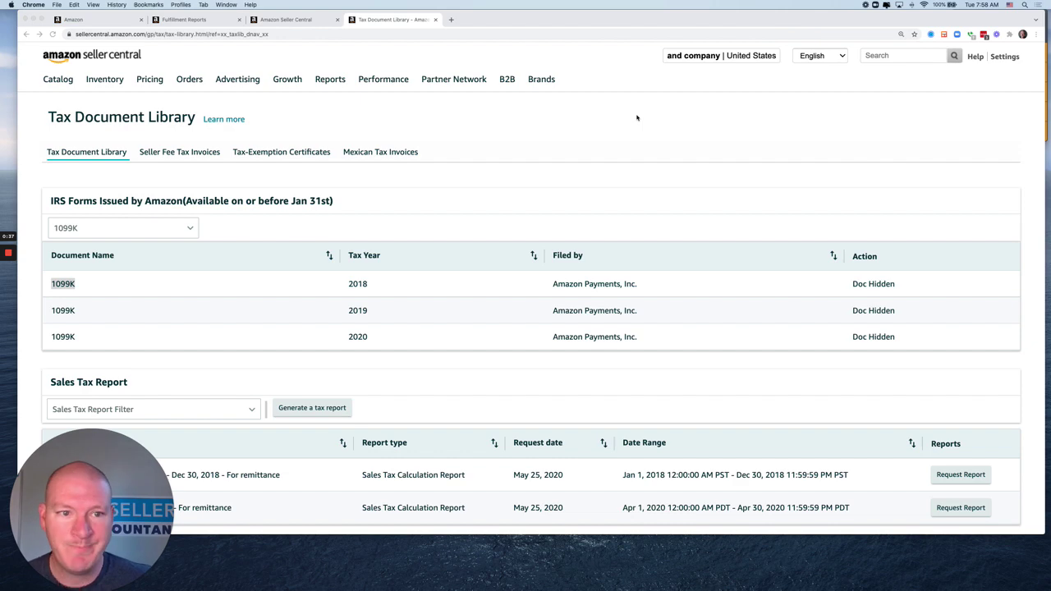
# Focus the seller account window and select the 2020 1099K form entry.
pyautogui.click(358, 104)
pyautogui.moveTo(331, 82)
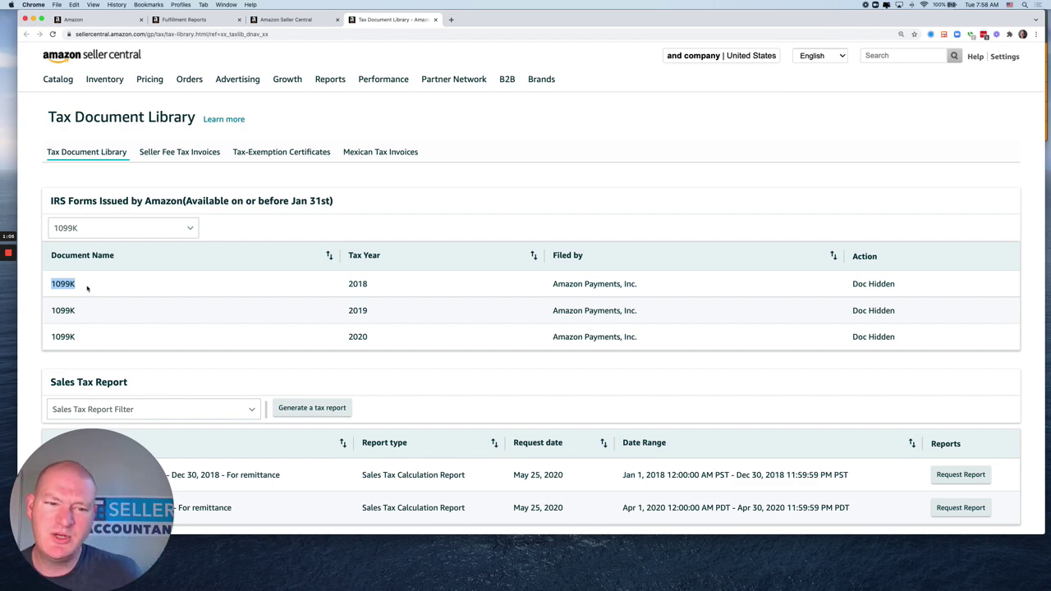
pyautogui.doubleClick(58, 336)
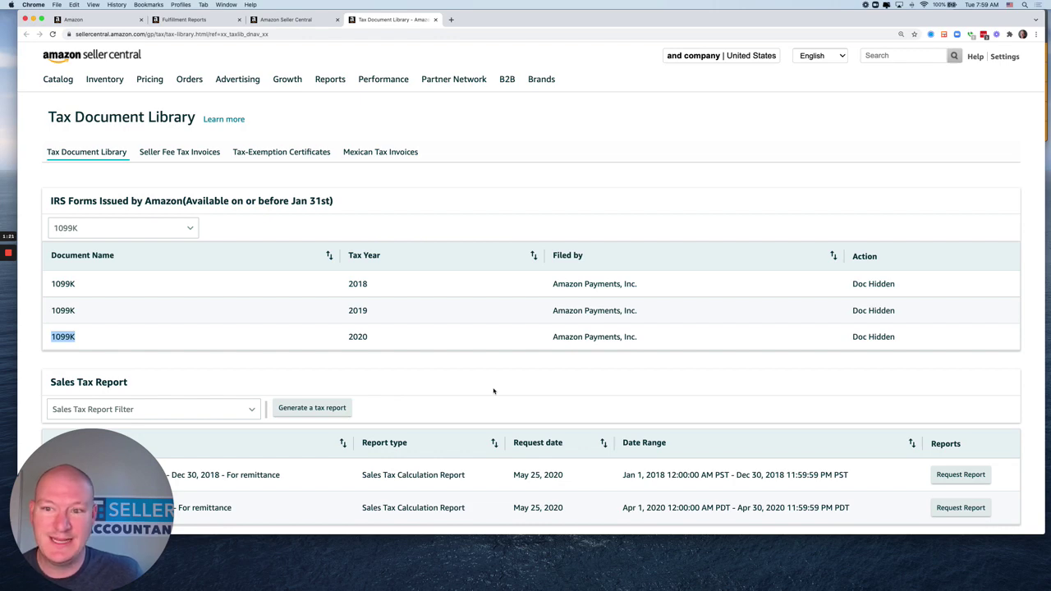
# Open Tax Settings and dismiss the Tax Calculation Service Updates notice.
pyautogui.moveTo(1005, 57)
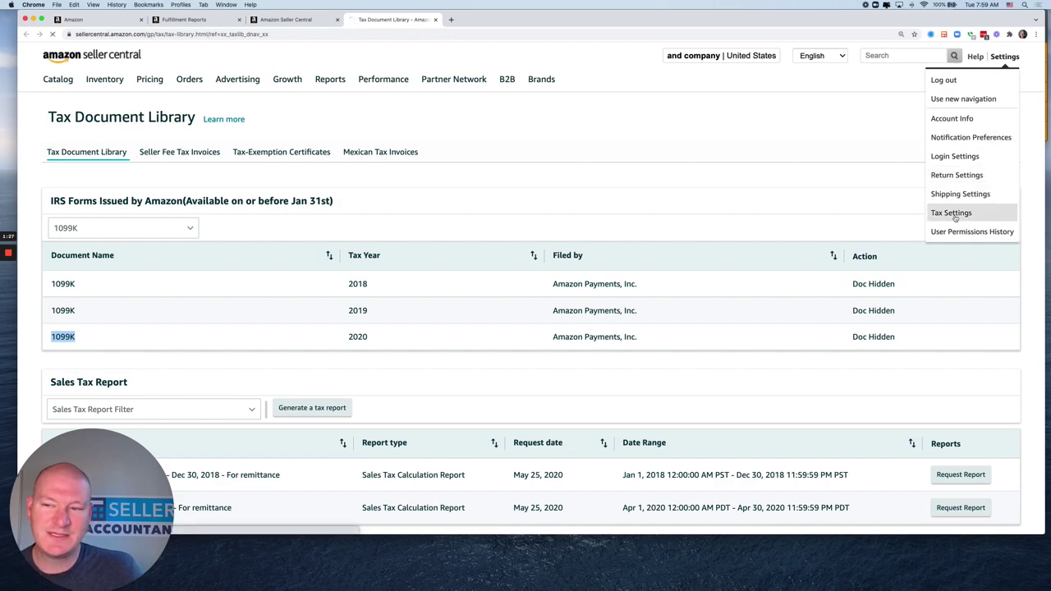
pyautogui.click(955, 215)
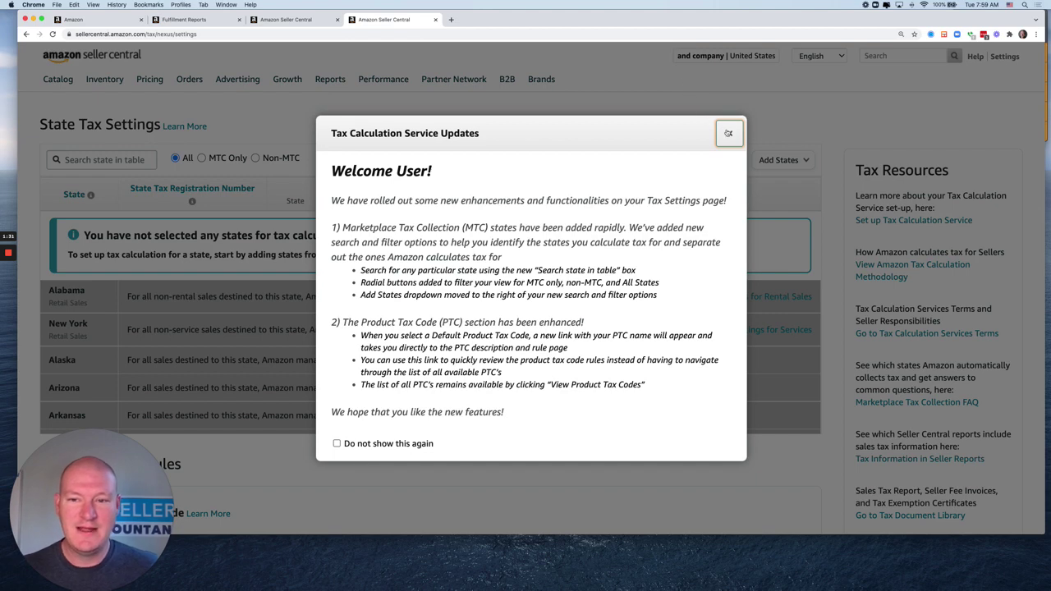
pyautogui.click(727, 133)
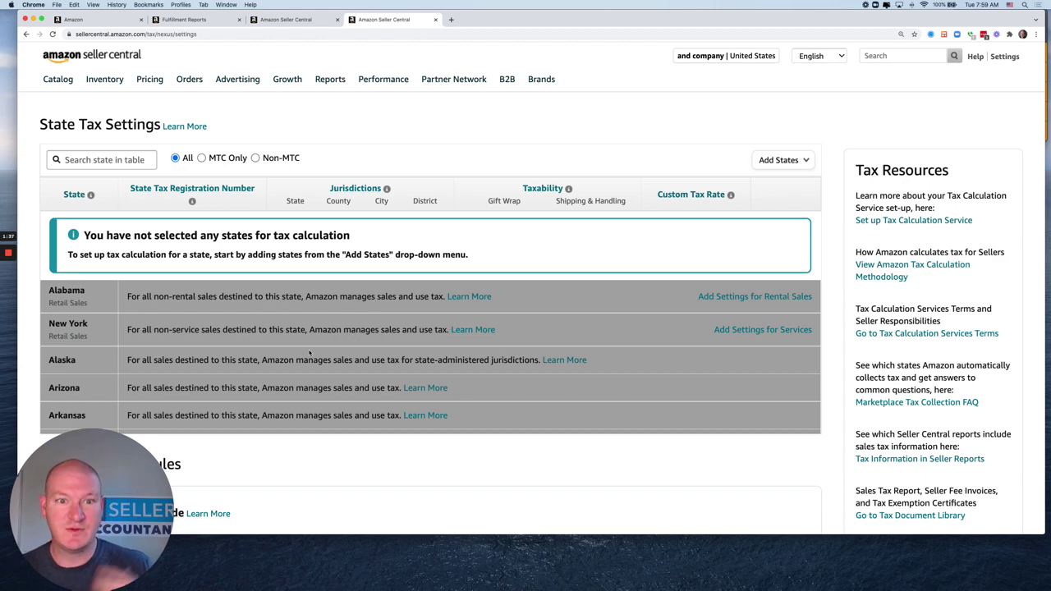
# Return to the Fulfillment Reports tab and open the Payments dashboard.
pyautogui.click(284, 20)
pyautogui.click(193, 20)
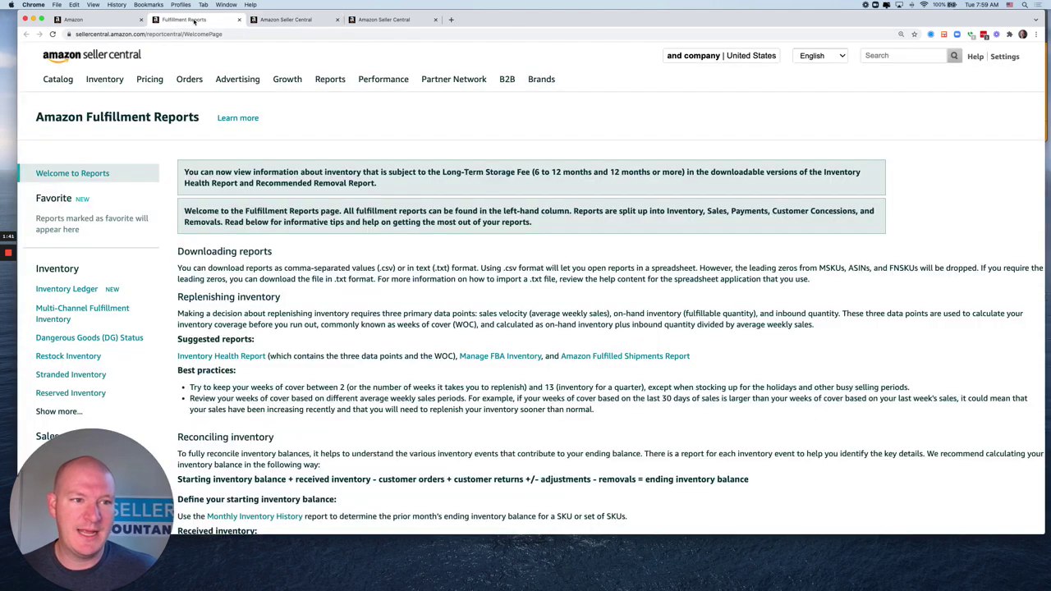
pyautogui.moveTo(330, 82)
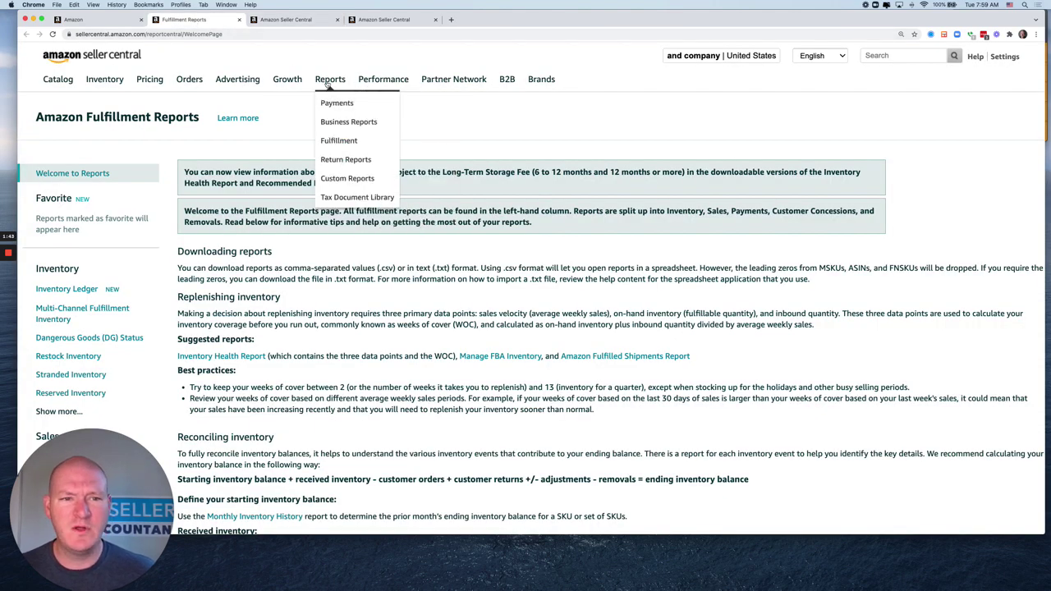
pyautogui.click(335, 104)
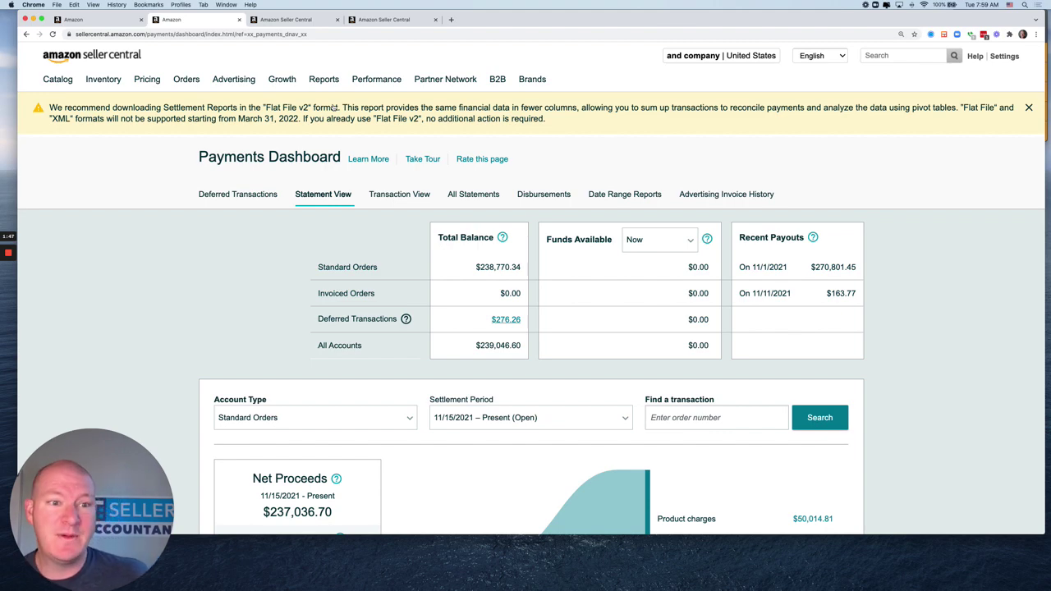
# View the Business Reports sales dashboard, then go back to the Payments dashboard.
pyautogui.moveTo(328, 82)
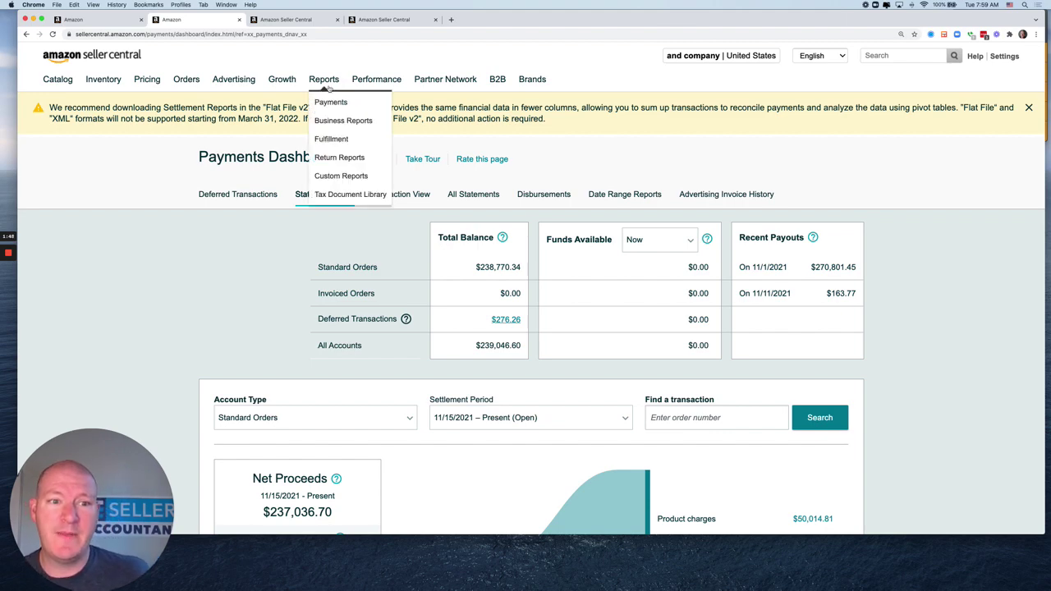
pyautogui.click(343, 123)
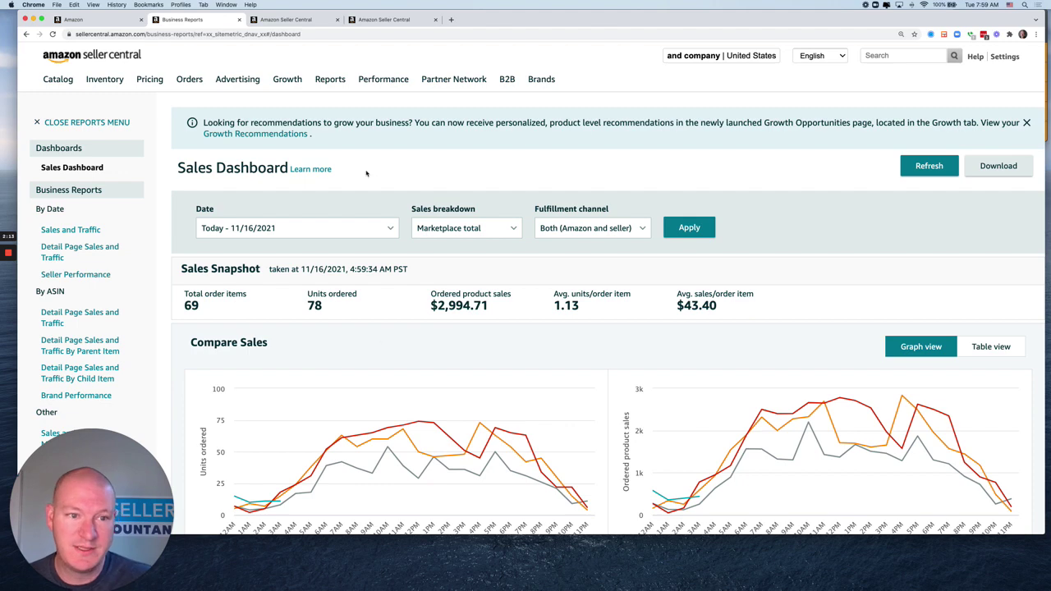
pyautogui.moveTo(332, 84)
pyautogui.click(338, 105)
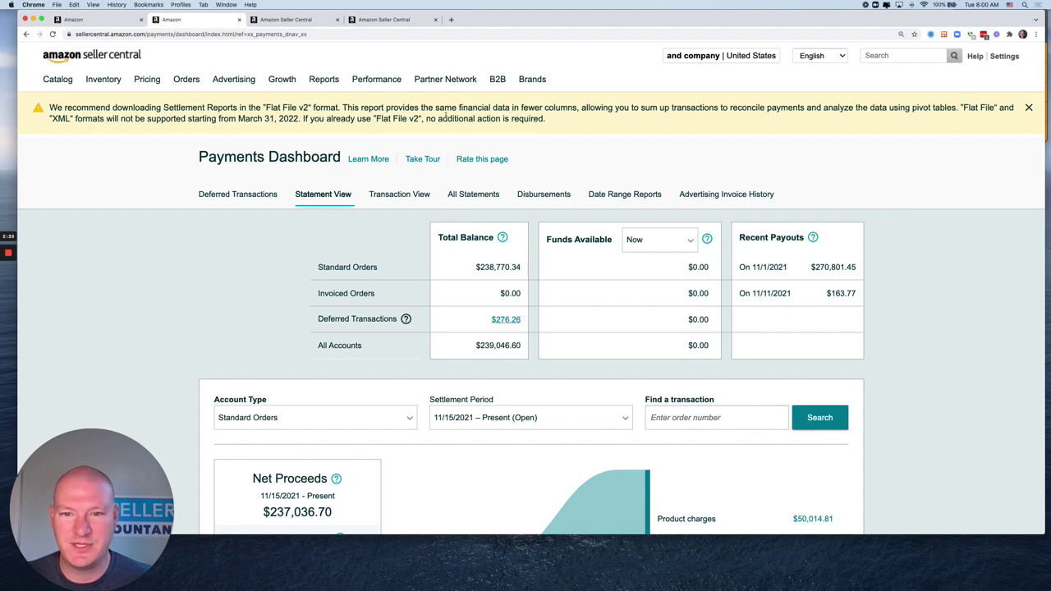
# Show the Date Range Reports list, opening Generate Report but closing it without creating a report.
pyautogui.click(617, 196)
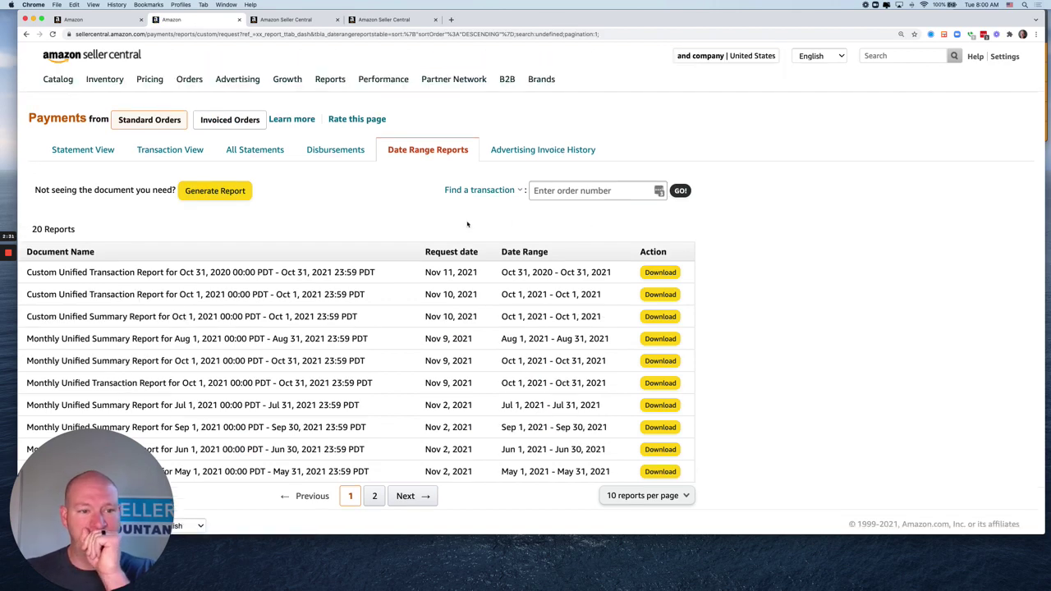
pyautogui.click(223, 192)
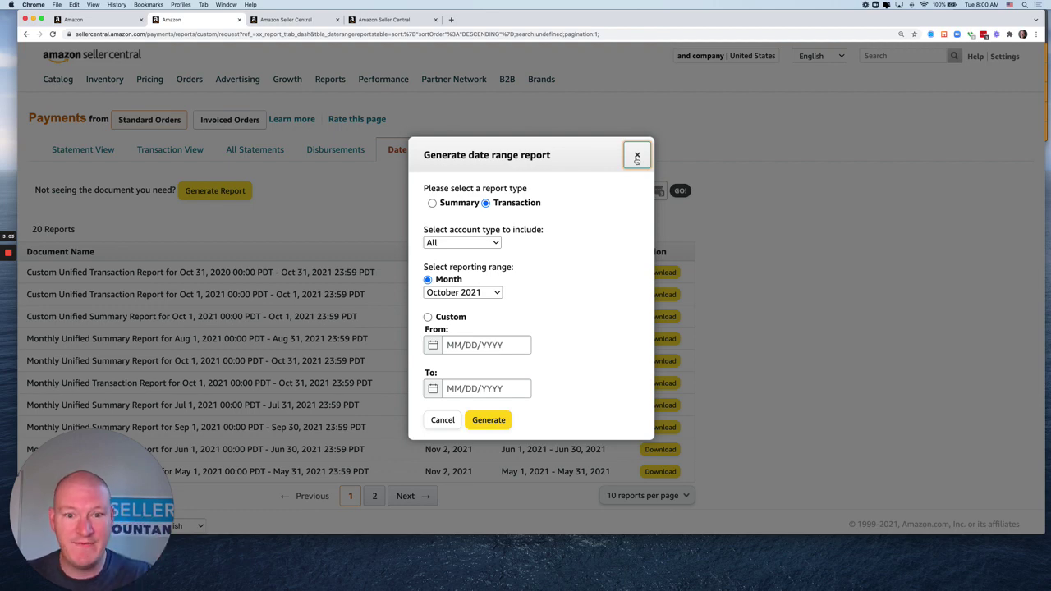
pyautogui.click(636, 157)
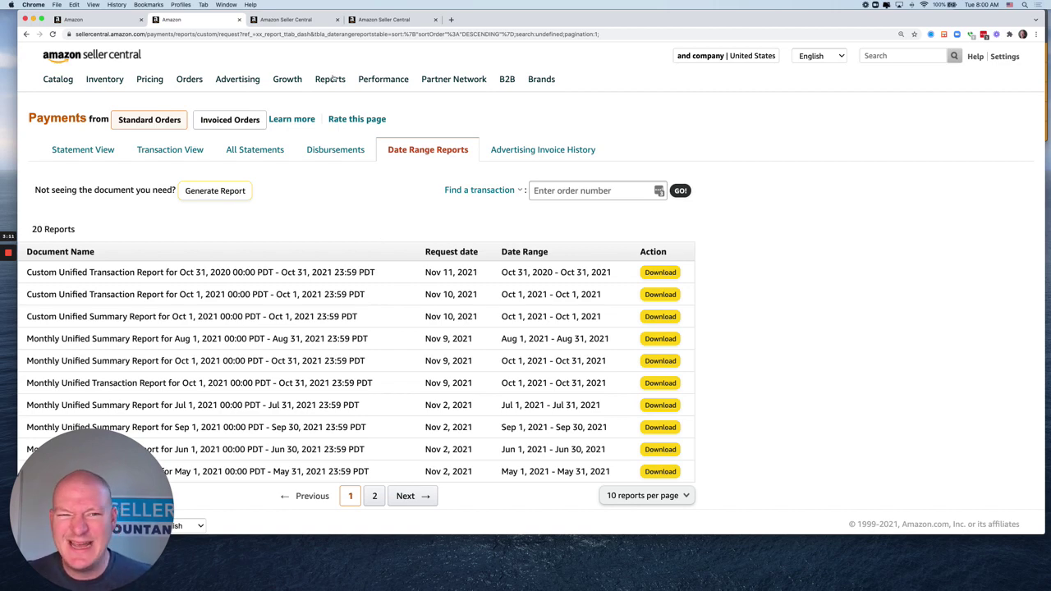
pyautogui.moveTo(330, 79)
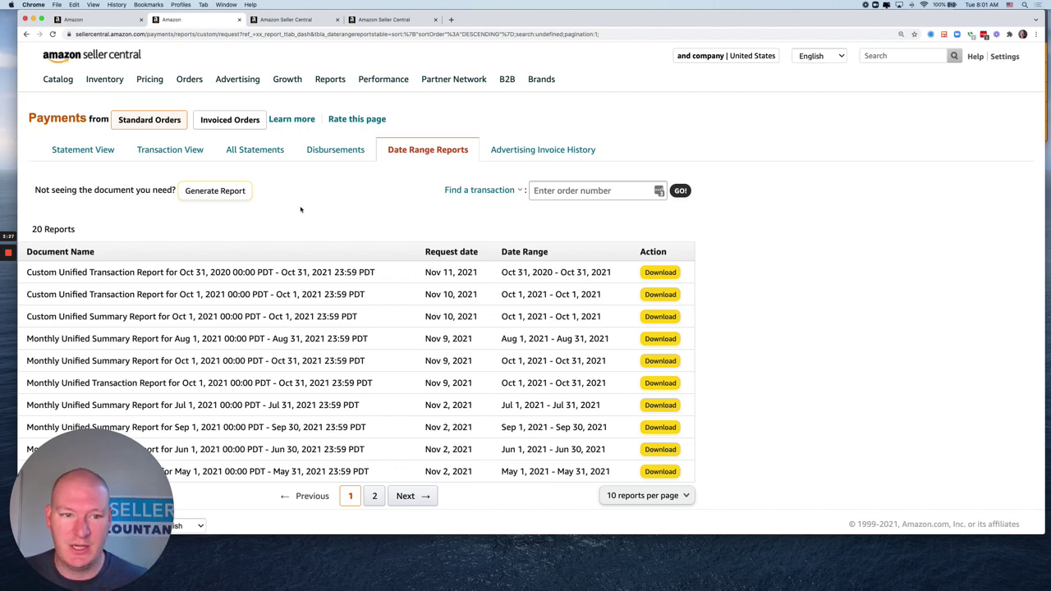
# Go to Fulfillment reports, expand the Inventory list, and open Inventory Reconciliation.
pyautogui.moveTo(325, 86)
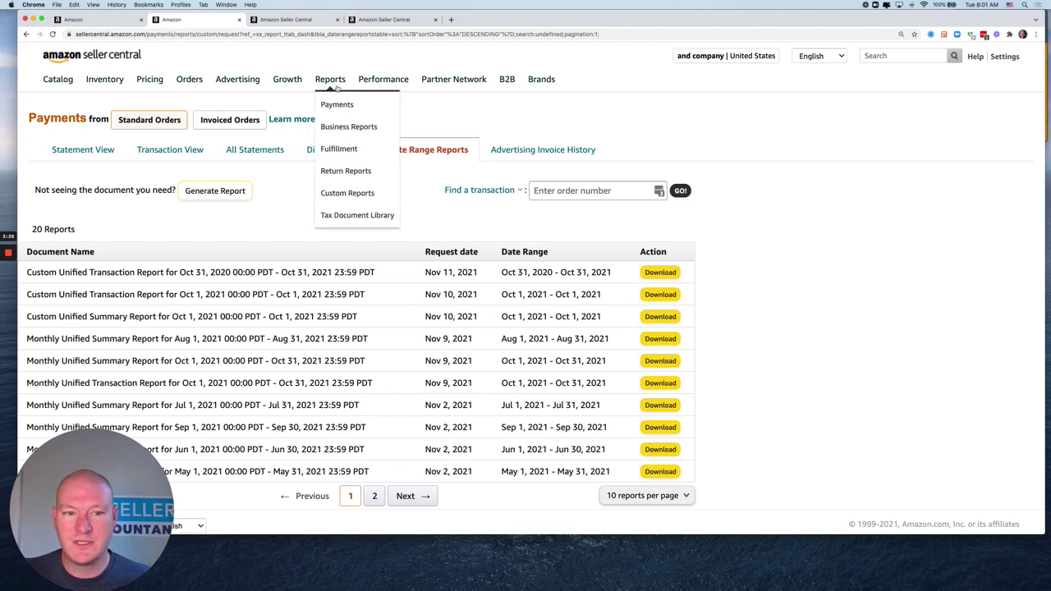
pyautogui.click(338, 152)
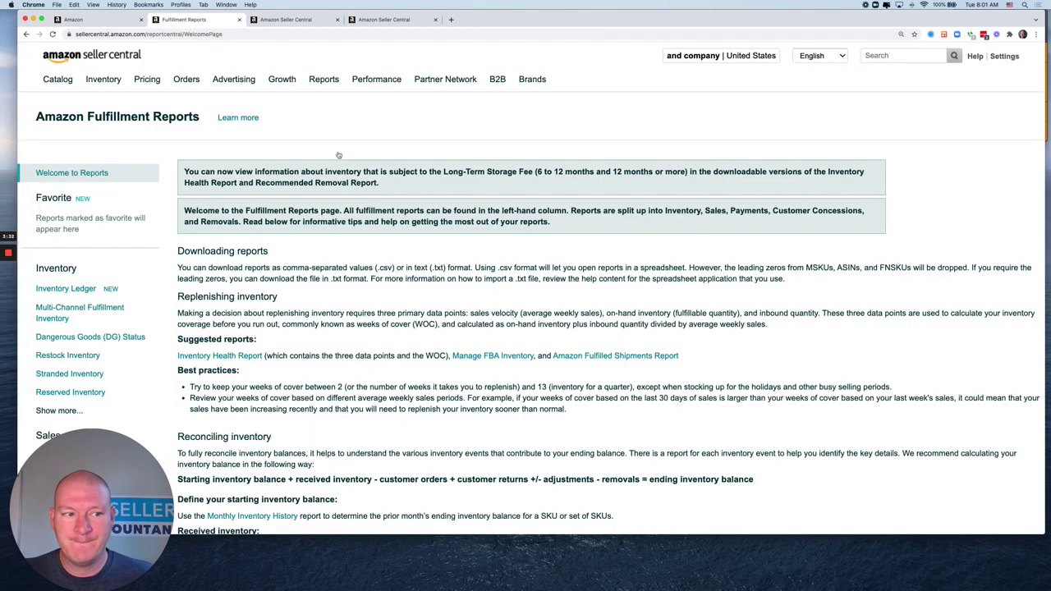
pyautogui.moveTo(72, 317)
pyautogui.scroll(-5, 72, 316)
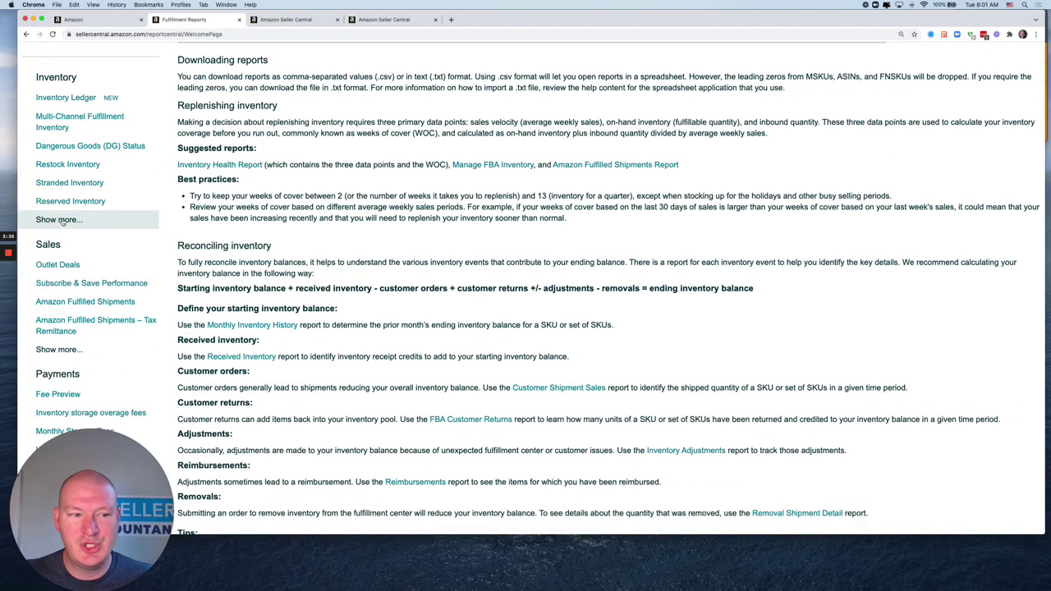
pyautogui.moveTo(61, 200)
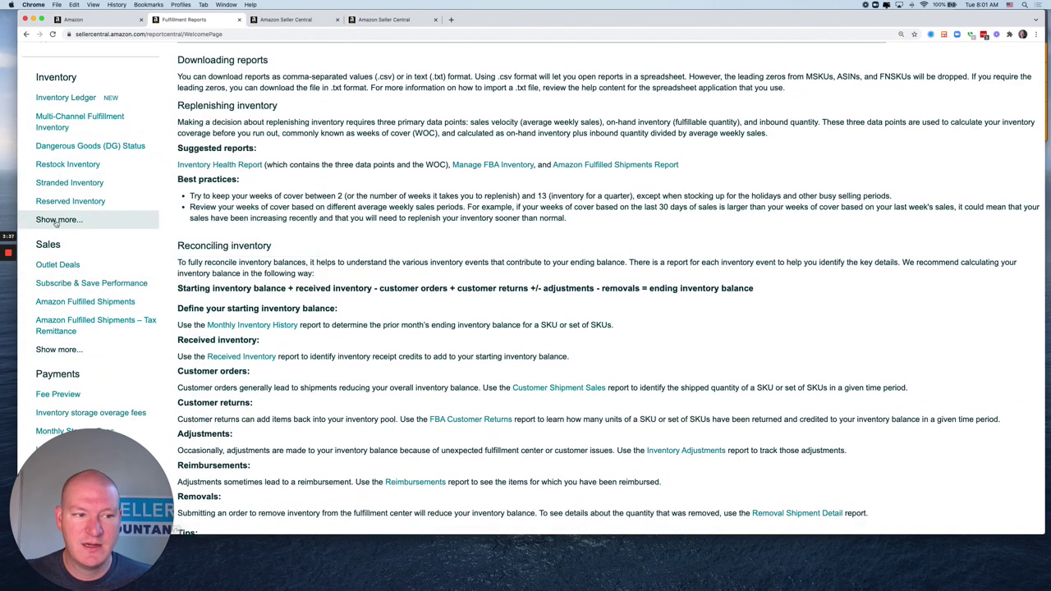
pyautogui.click(59, 219)
pyautogui.scroll(-2, 78, 251)
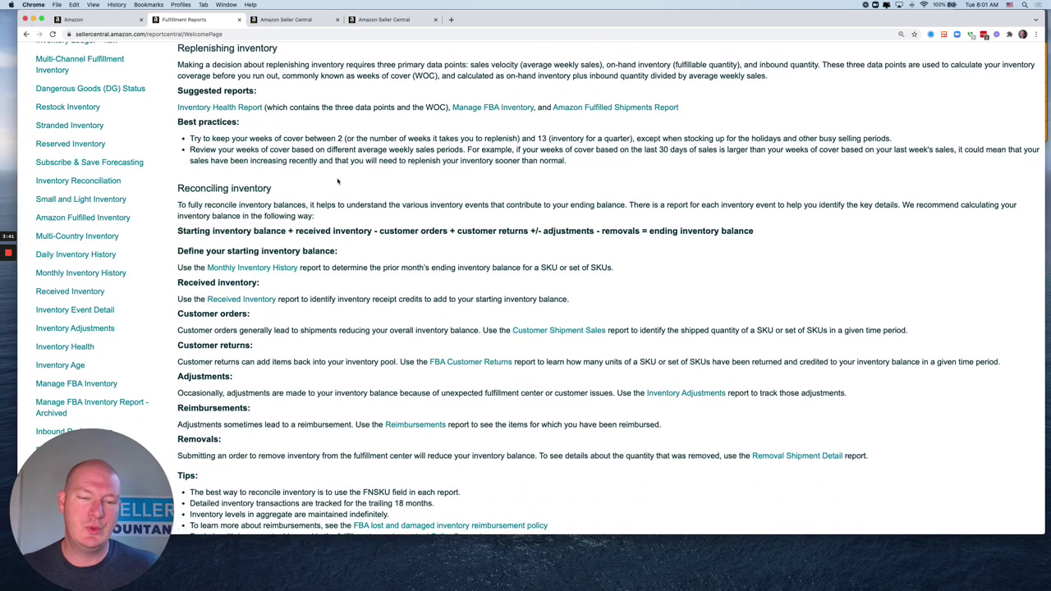
pyautogui.moveTo(90, 182)
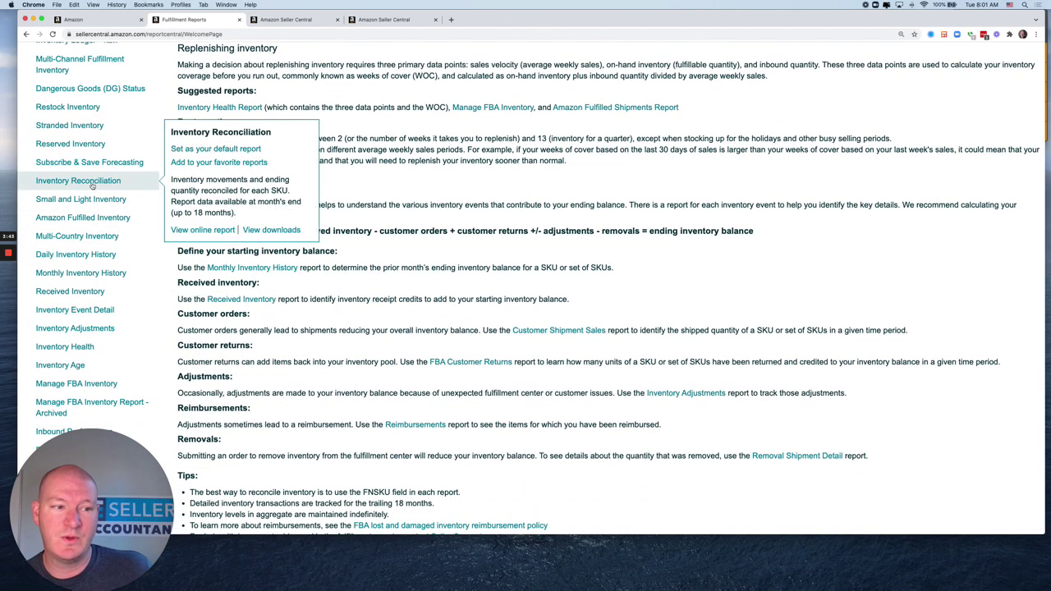
pyautogui.click(86, 182)
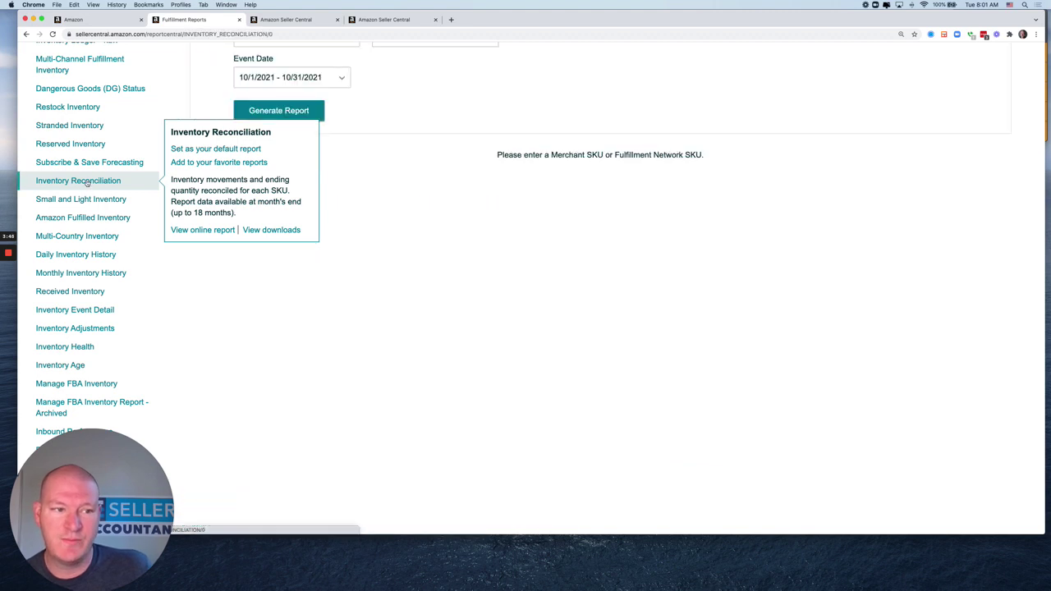
pyautogui.scroll(3, 224, 198)
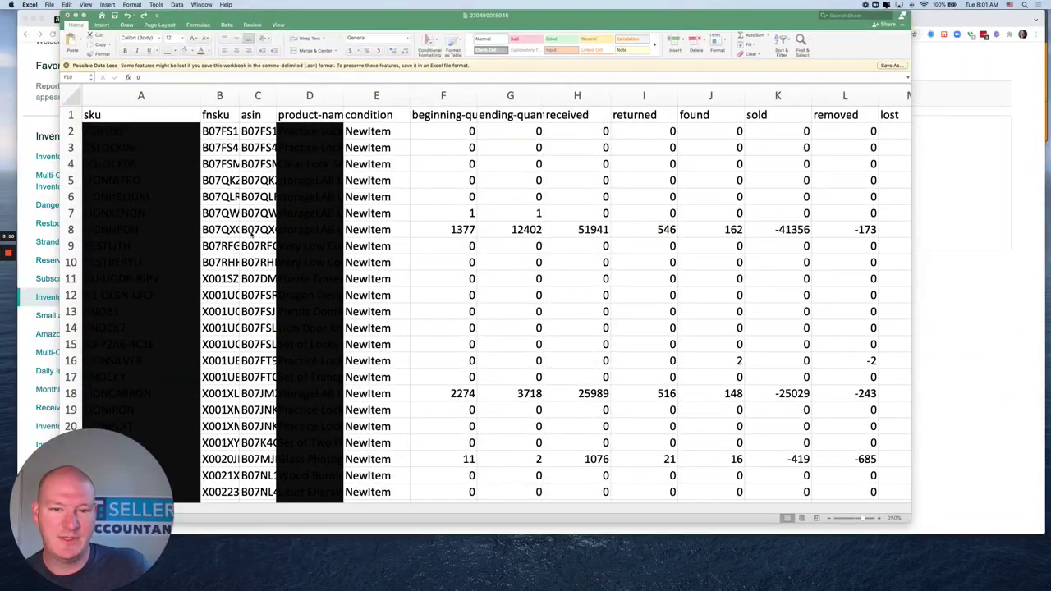
# Drag the Excel title bar to bring the reconciliation CSV workbook forward.
pyautogui.moveTo(321, 25); pyautogui.dragTo(337, 24)
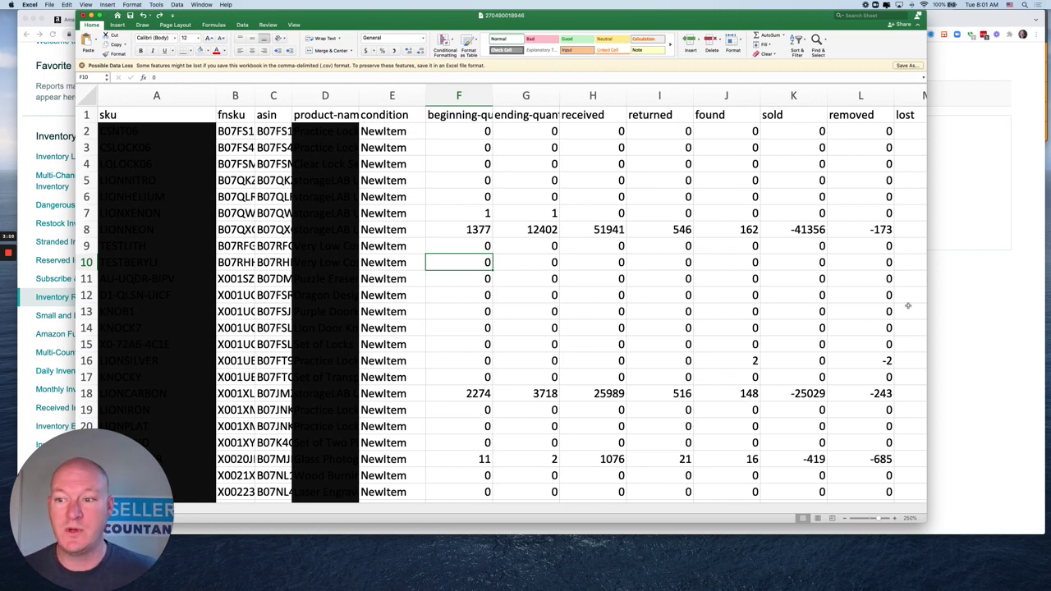
# Switch the Inventory Reconciliation report to its download view with Exact dates chosen.
pyautogui.click(958, 318)
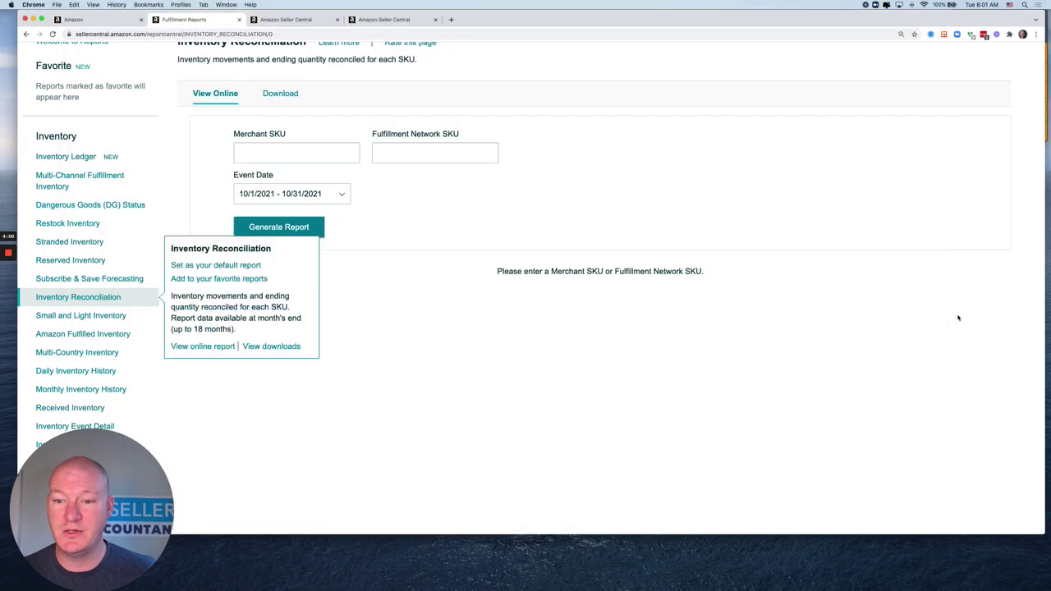
pyautogui.click(280, 94)
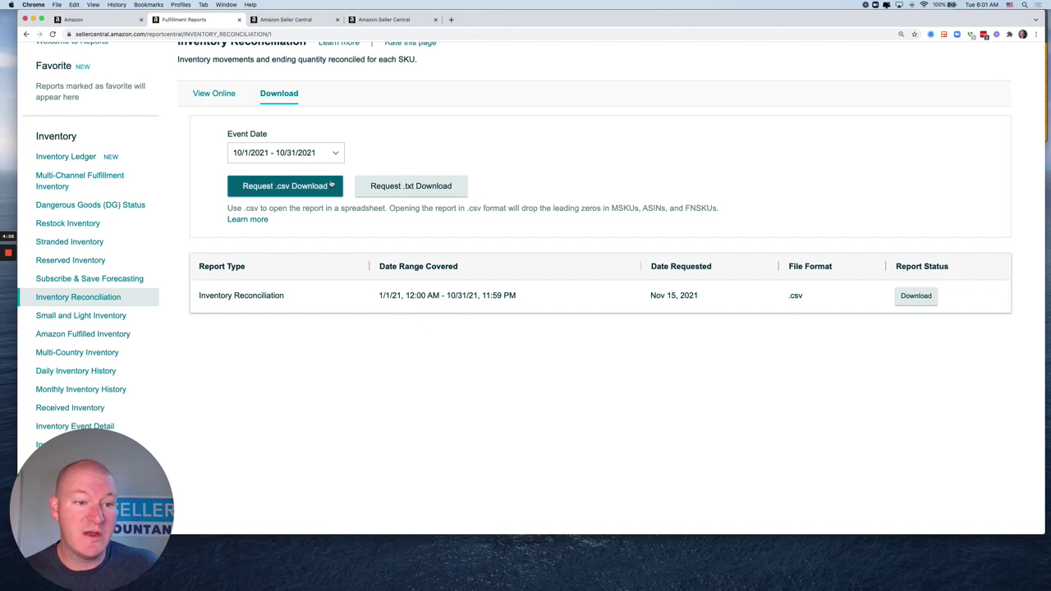
pyautogui.click(333, 155)
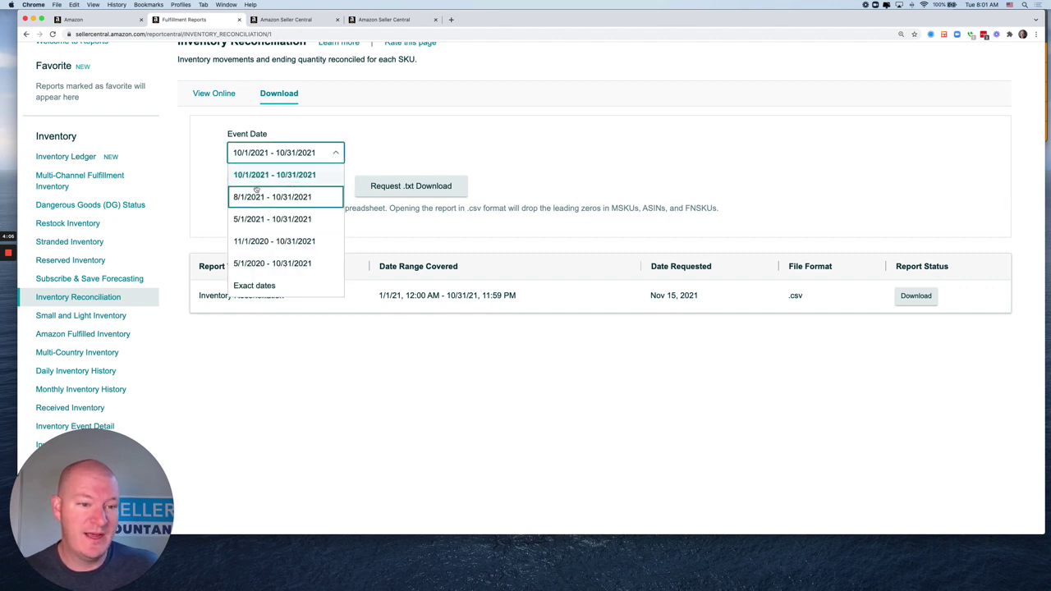
pyautogui.click(265, 285)
# Set the From date to 01/01/2021, keeping the end date 11/10/2021.
pyautogui.click(329, 153)
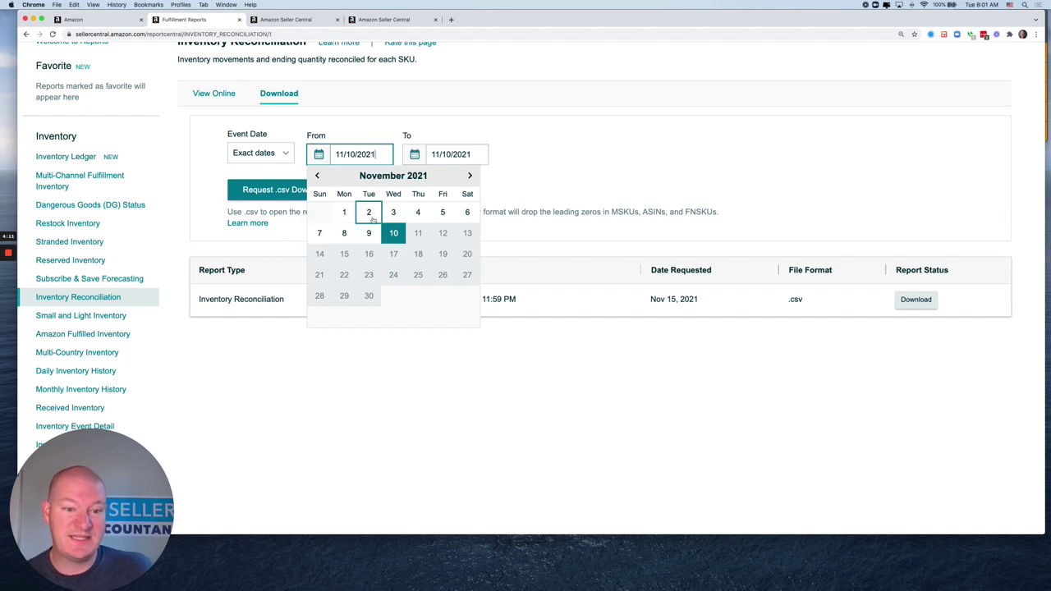
pyautogui.click(316, 175)
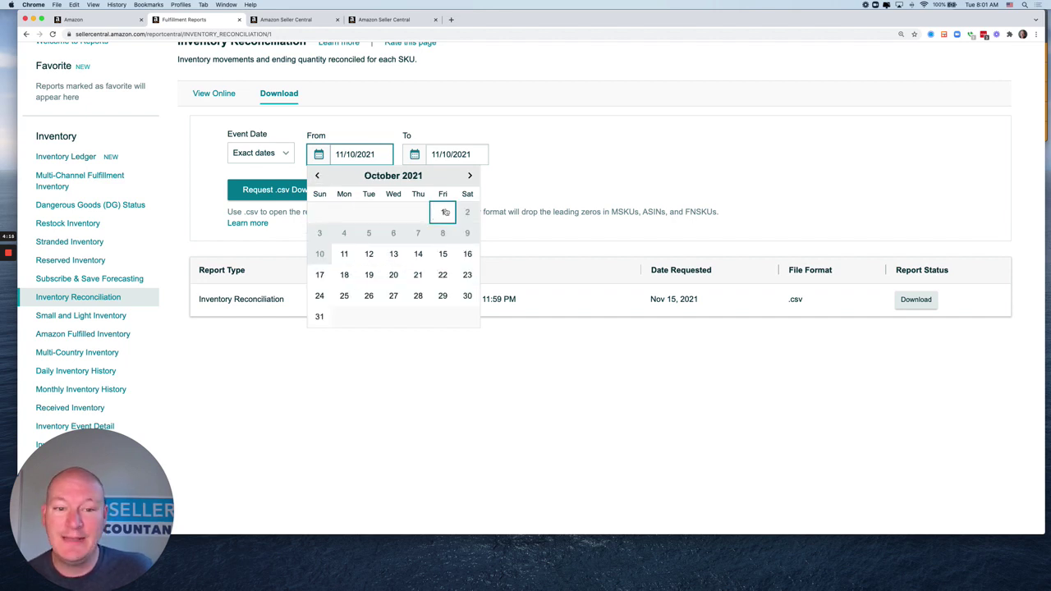
pyautogui.click(316, 176)
pyautogui.click(316, 176)
pyautogui.click(316, 175)
pyautogui.click(317, 176)
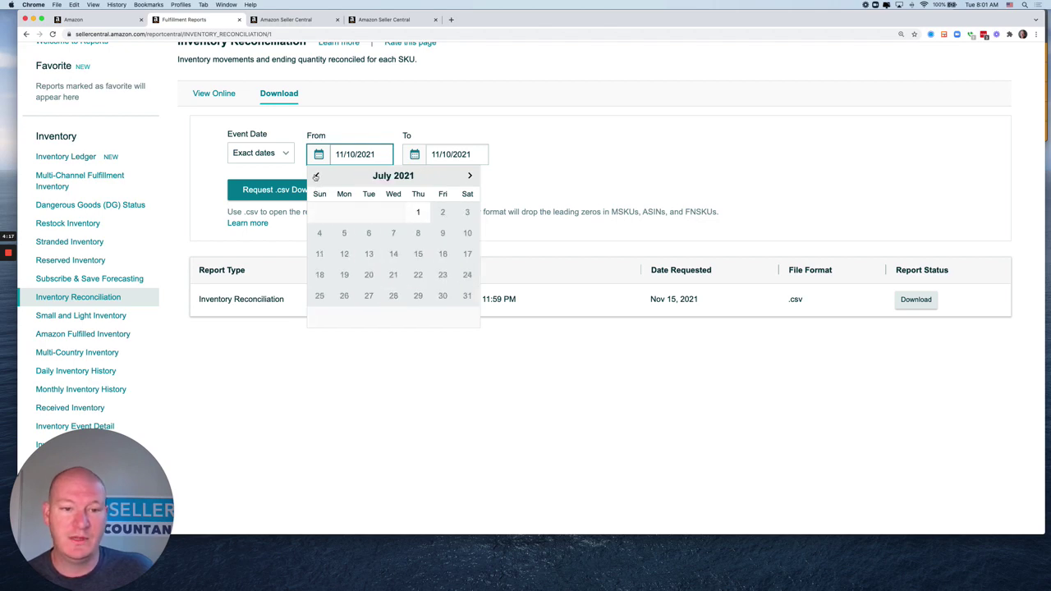
pyautogui.click(316, 176)
pyautogui.click(316, 176)
pyautogui.click(316, 176)
pyautogui.click(316, 176)
pyautogui.click(316, 175)
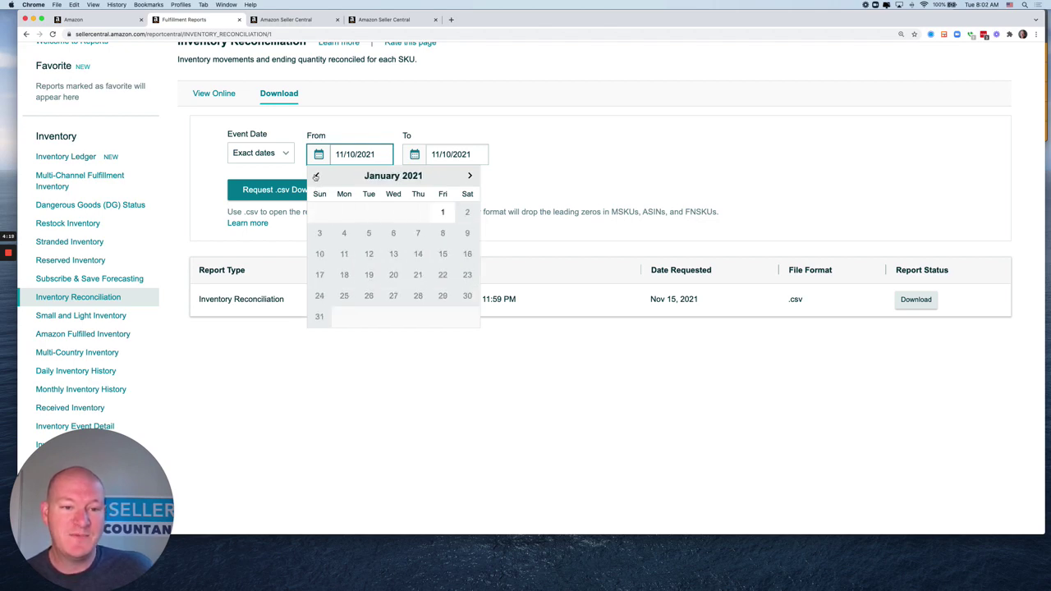
pyautogui.click(443, 211)
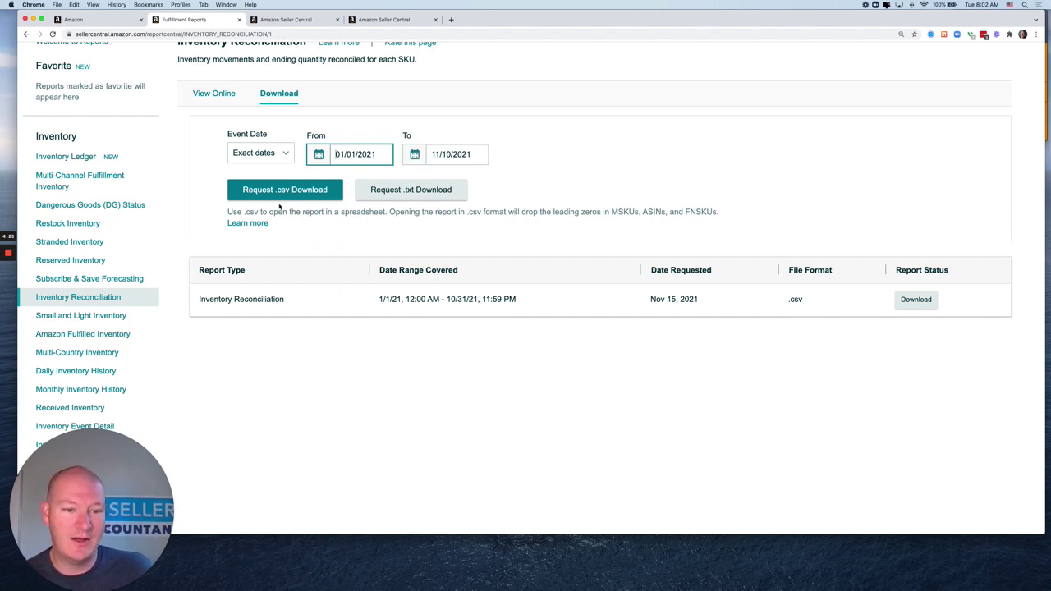
# Switch to the Excel CSV and check row 8: beginning 1377, ending 12402, received 51941, sold -41356.
pyautogui.hotkey('ctrl', 'Up')
pyautogui.click(212, 165)
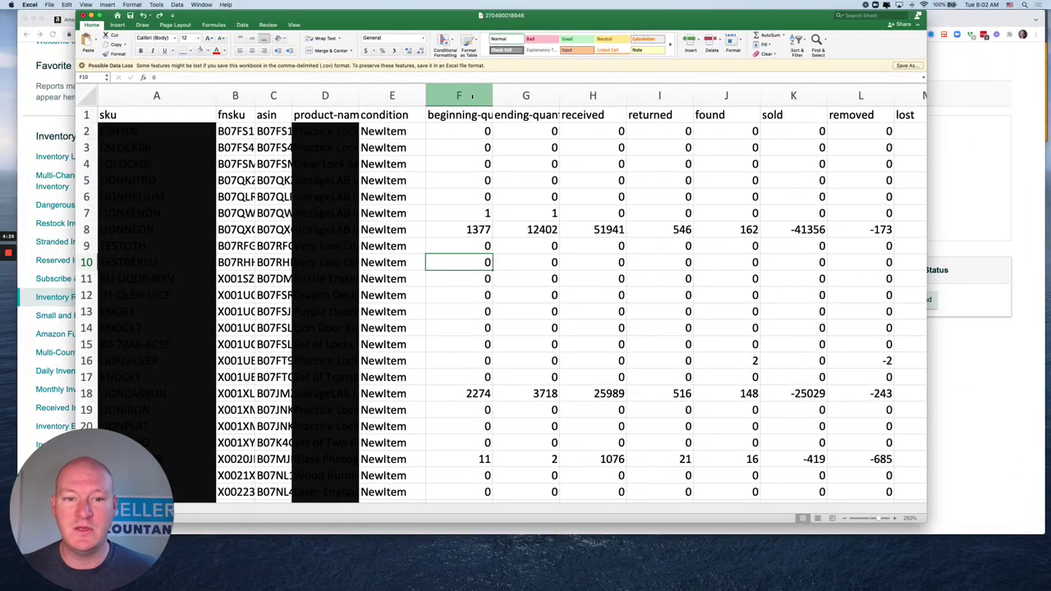
pyautogui.click(459, 96)
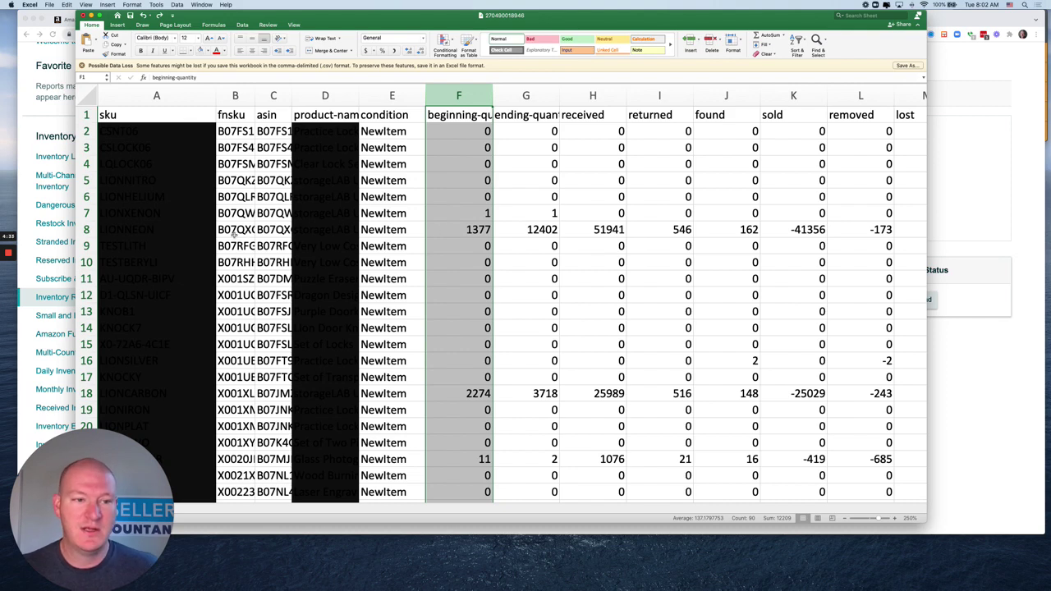
pyautogui.click(261, 230)
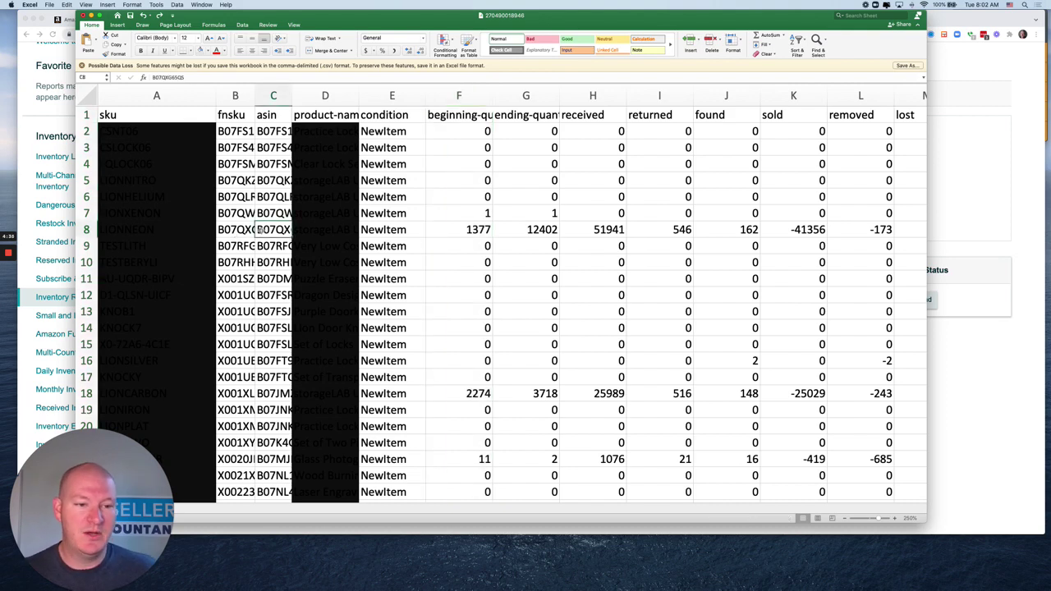
pyautogui.click(440, 230)
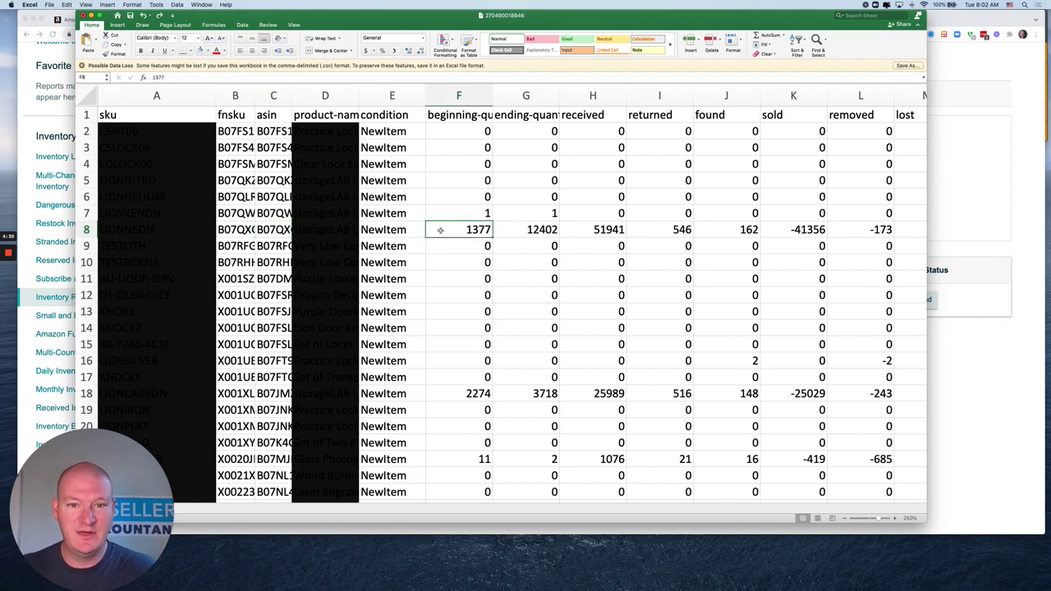
pyautogui.click(512, 232)
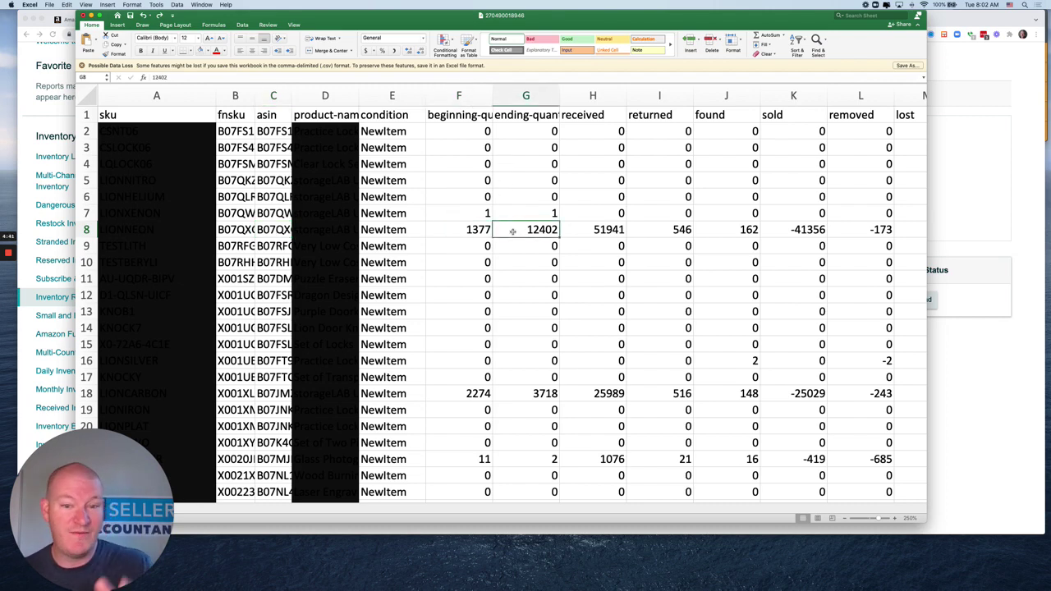
pyautogui.click(580, 230)
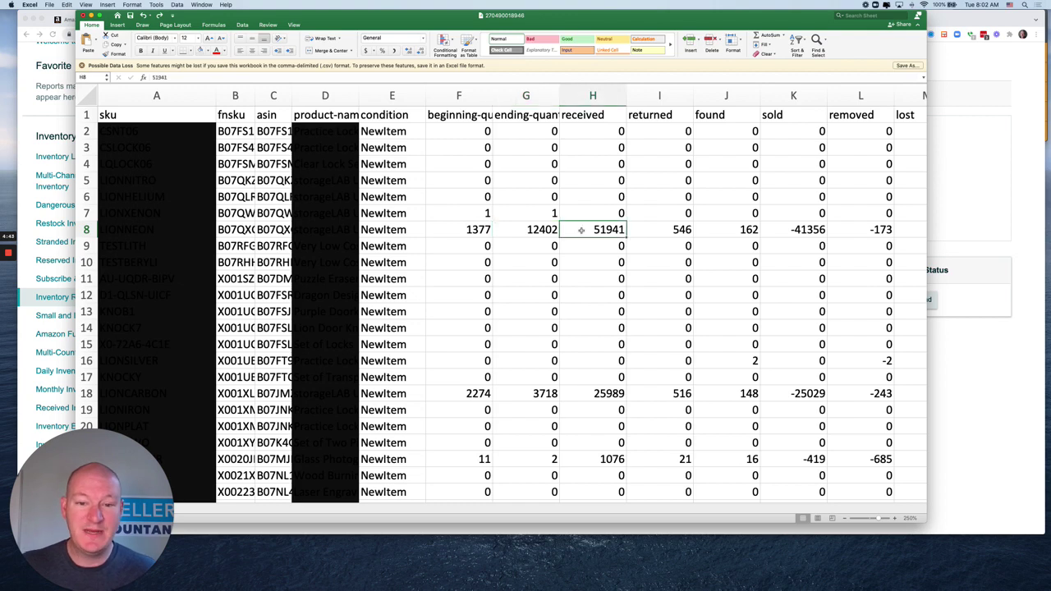
pyautogui.click(780, 230)
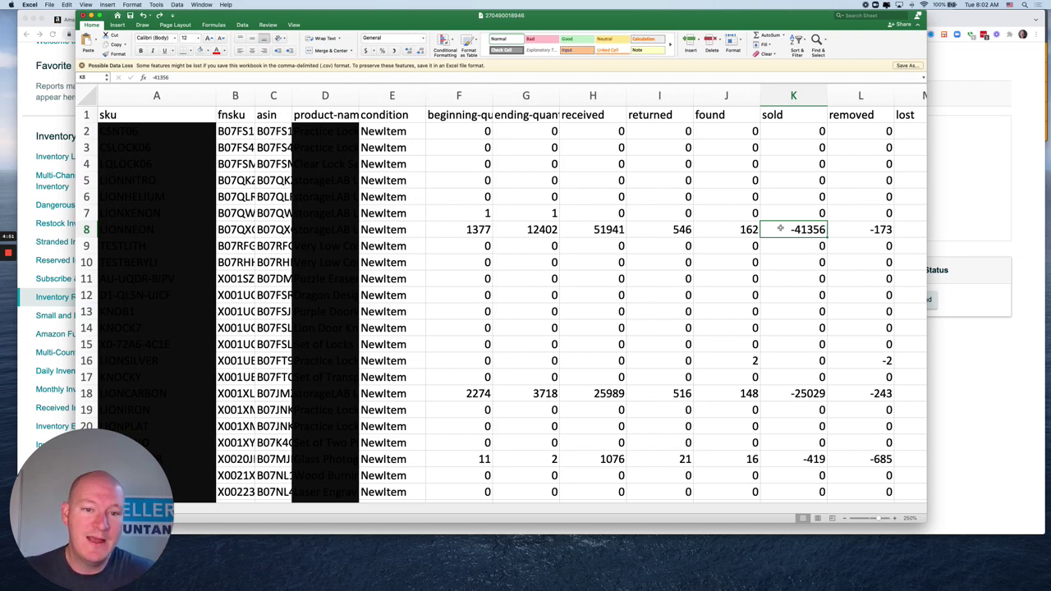
# Insert a new column before beginning-quantity with the header 'SKU COGS'.
pyautogui.rightClick(458, 95)
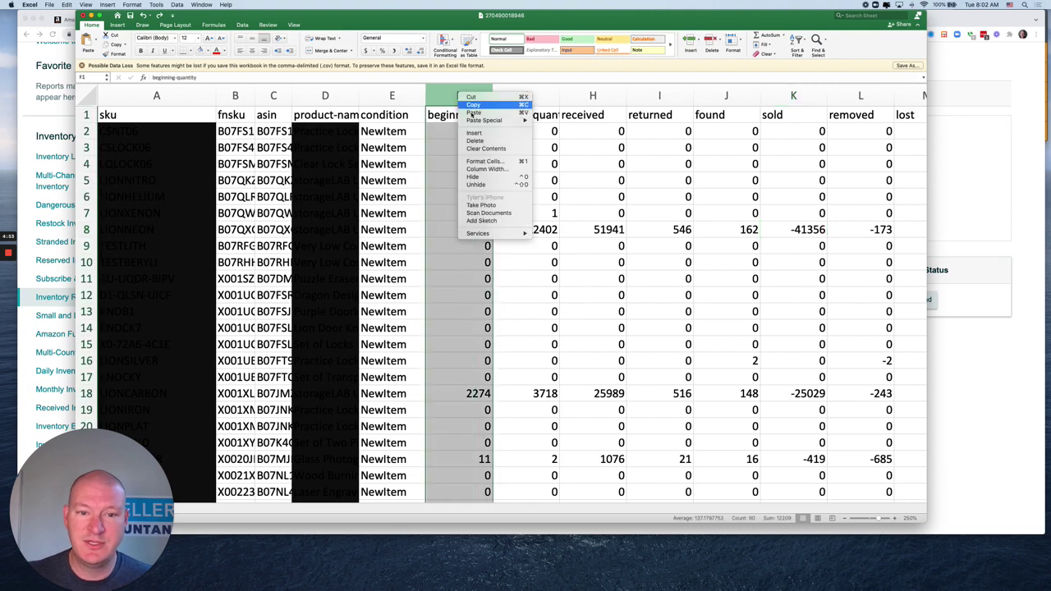
pyautogui.click(474, 132)
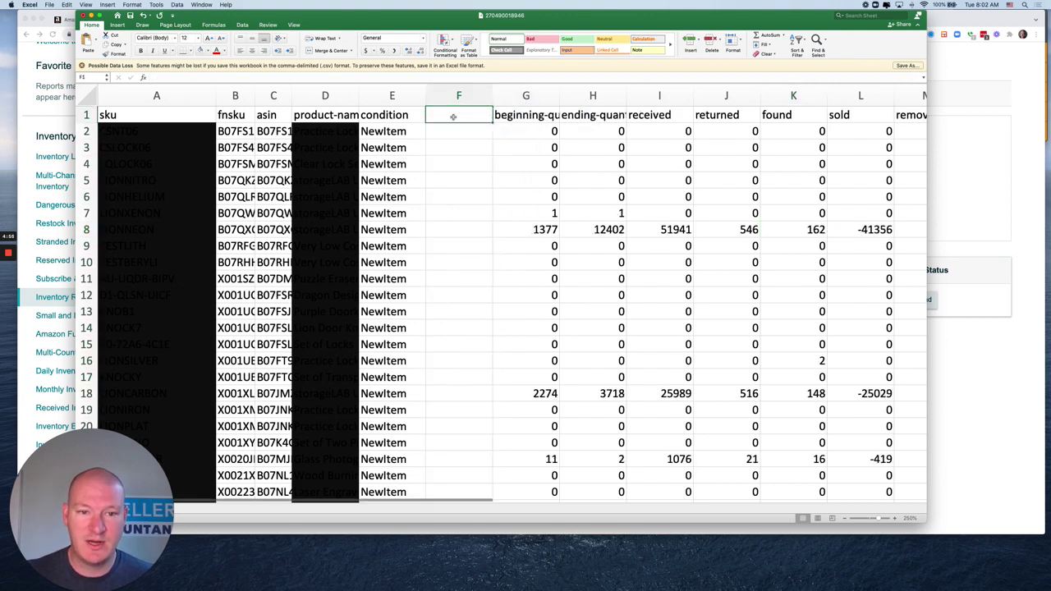
pyautogui.write('SKU')
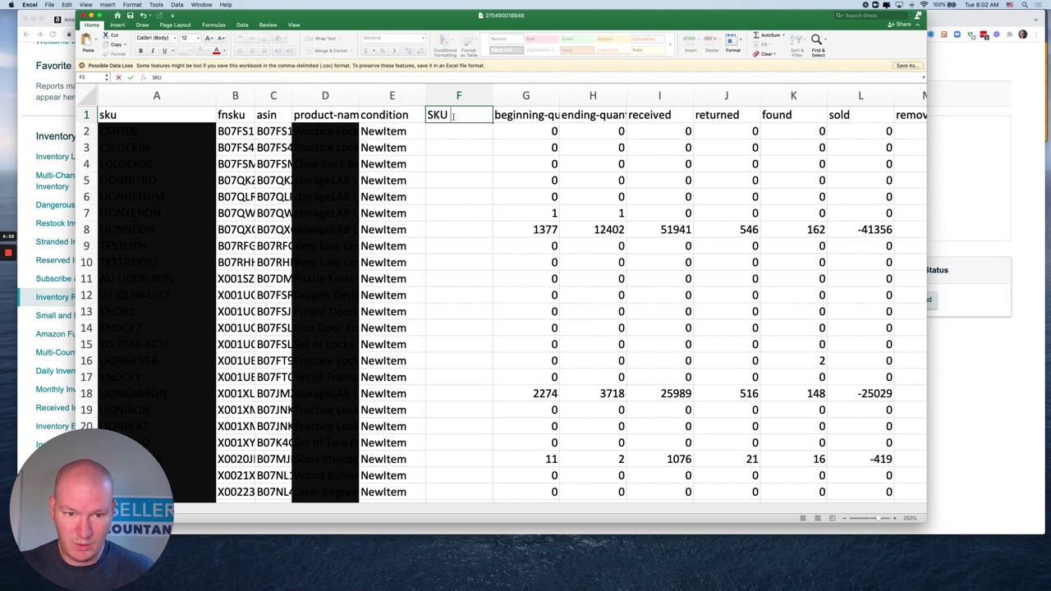
pyautogui.write(' COGS')
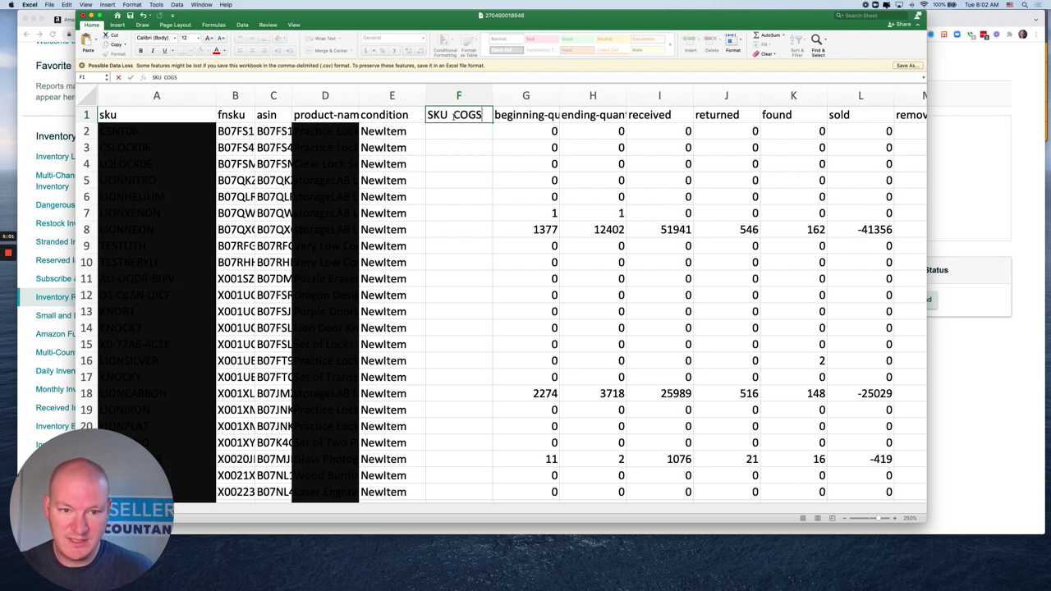
pyautogui.press('Return')
# Enter a unit cost of 4.98 in F8 for the row 8 SKU.
pyautogui.press('Down')
pyautogui.press('Down')
pyautogui.press('Down')
pyautogui.press('Down')
pyautogui.press('Down')
pyautogui.press('Down')
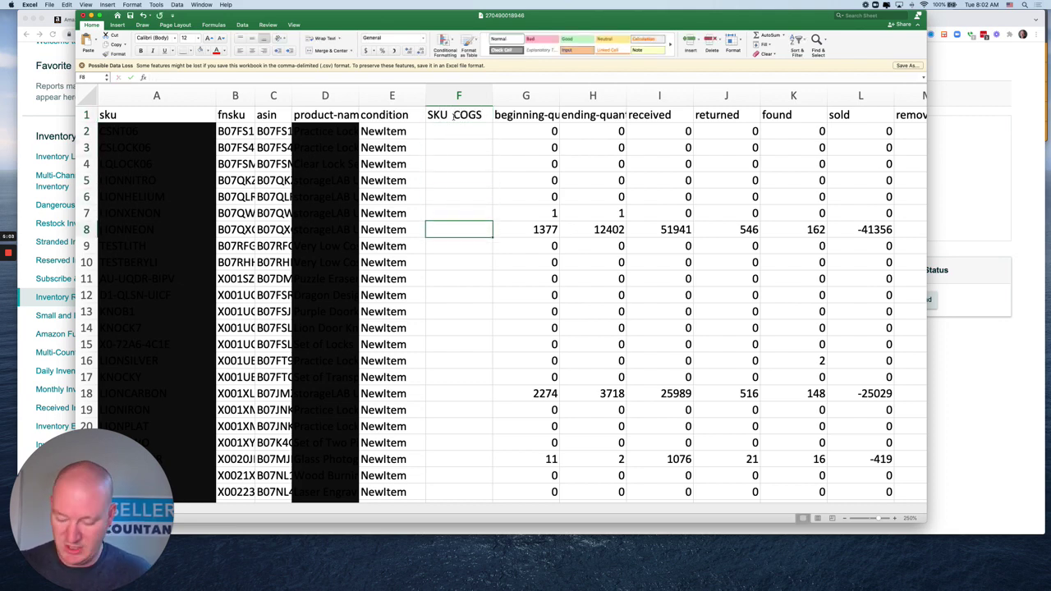
pyautogui.write('4.')
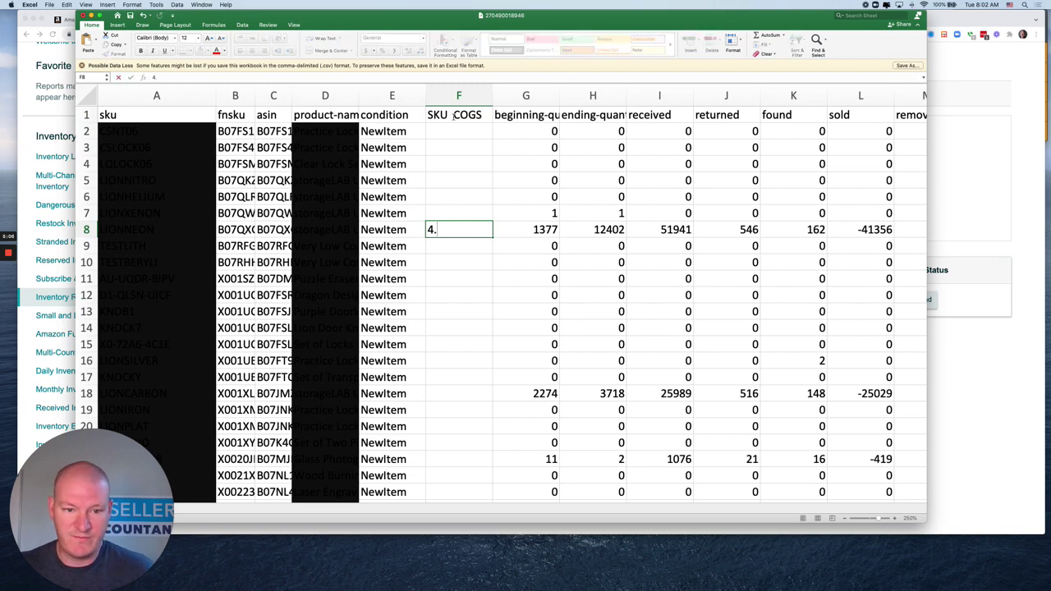
pyautogui.write('98')
pyautogui.press('Return')
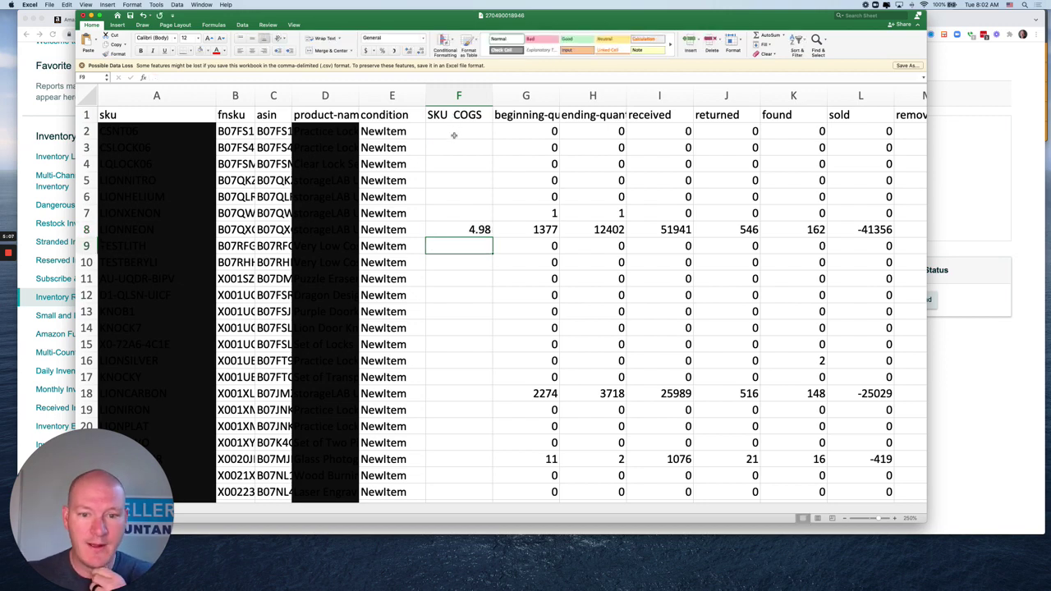
pyautogui.moveTo(481, 230); pyautogui.dragTo(527, 230)
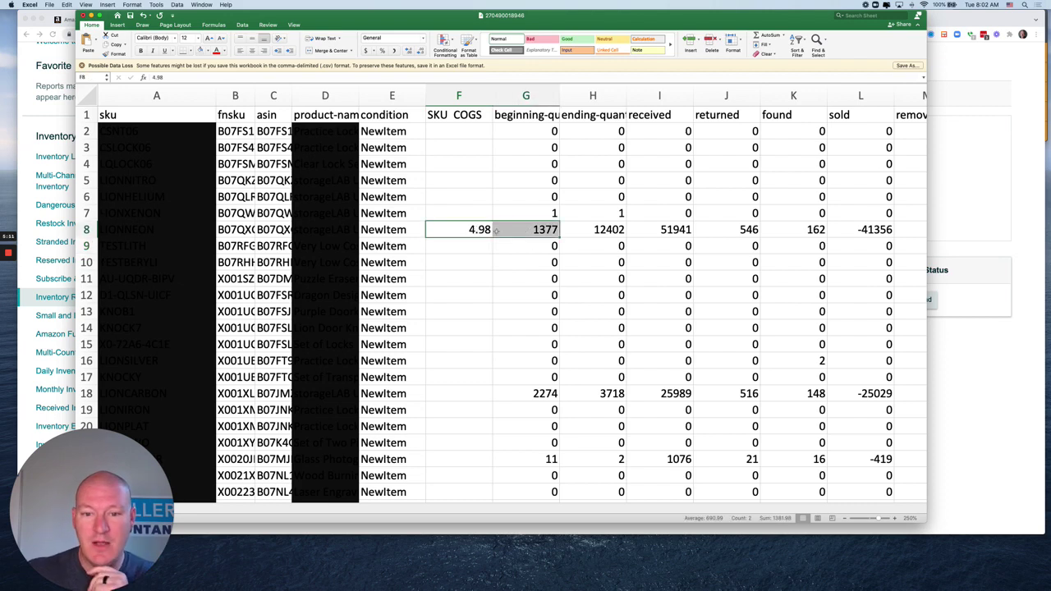
pyautogui.click(594, 230)
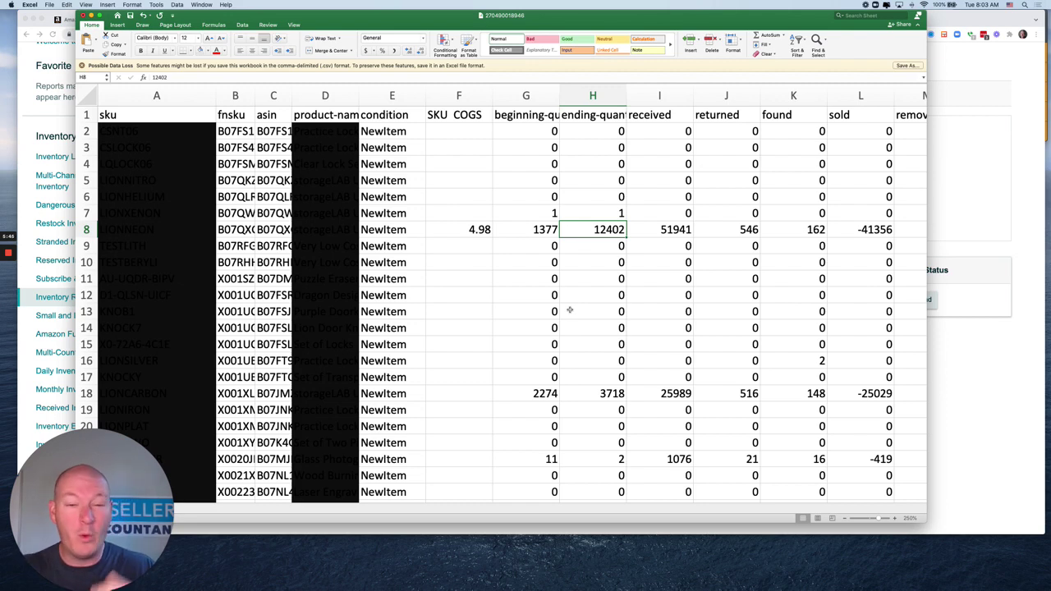
# Bring Chrome's Seller Central tab forward, showing the ready 1/1/21–10/31/21 .csv report.
pyautogui.click(948, 402)
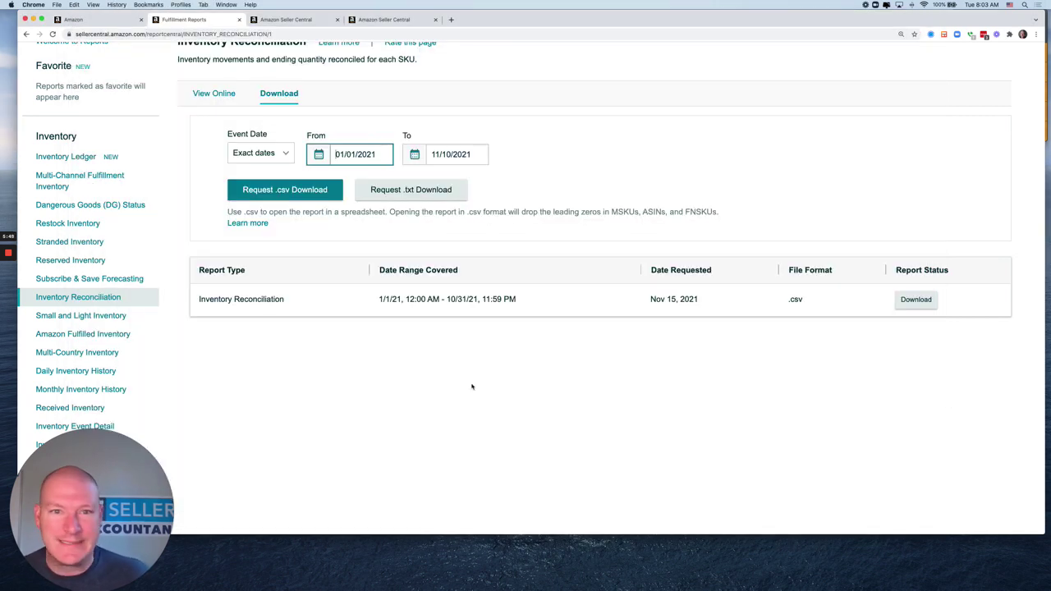
pyautogui.scroll(3, 390, 277)
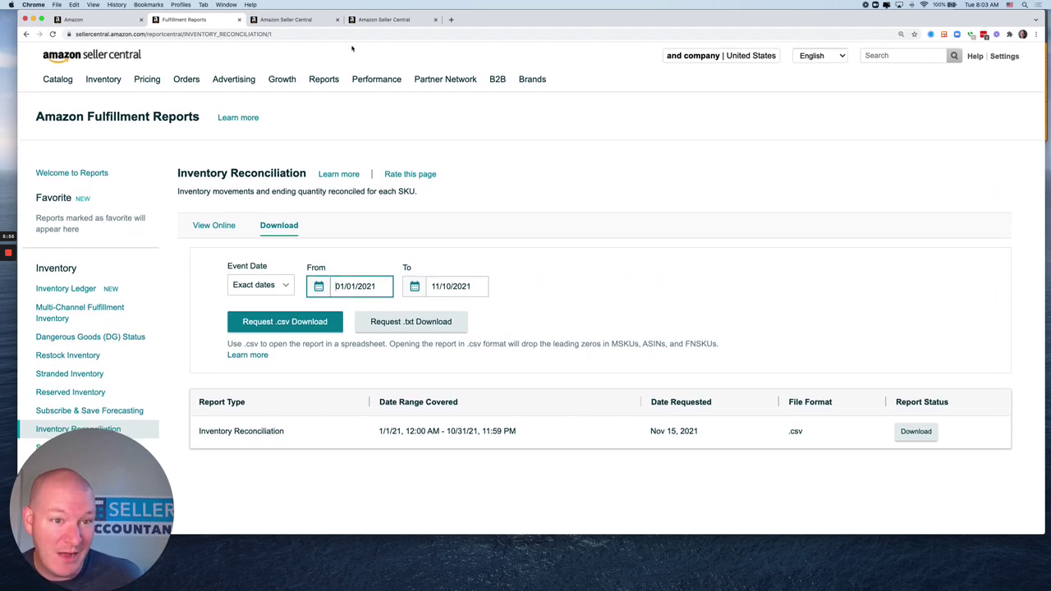
pyautogui.moveTo(327, 79)
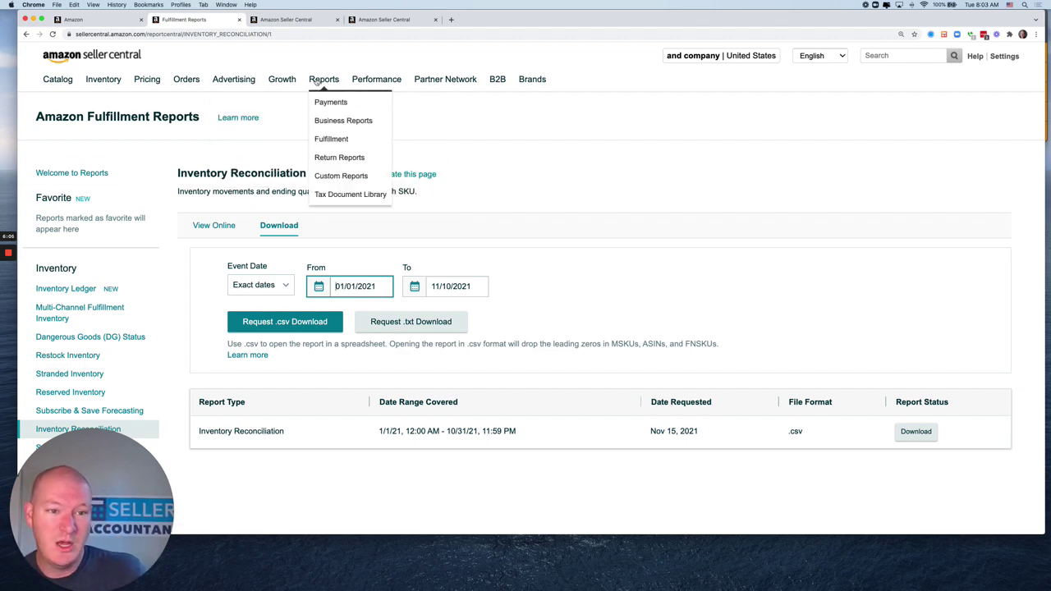
pyautogui.scroll(-5, 49, 336)
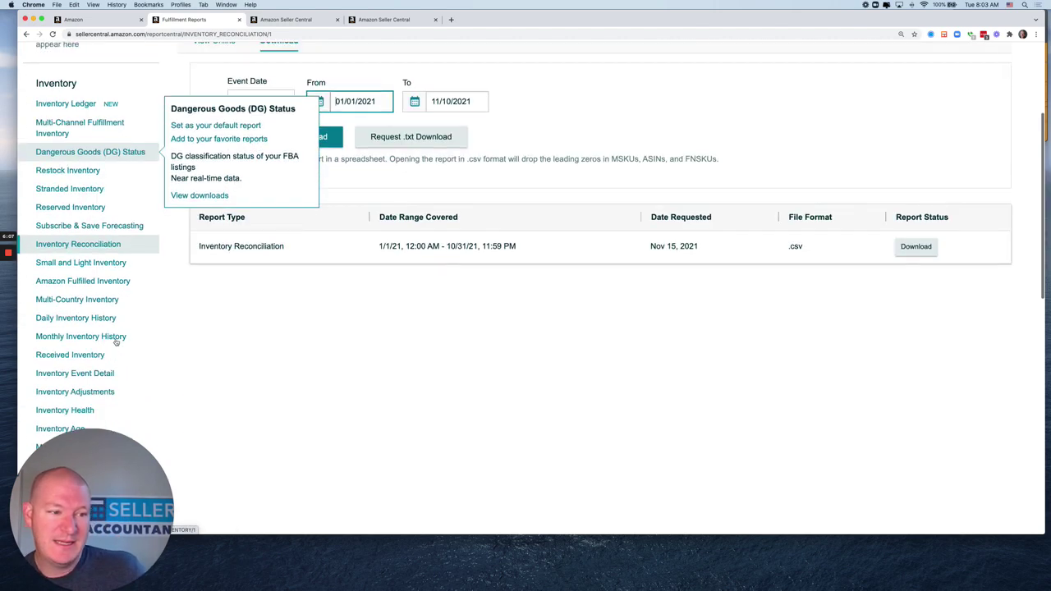